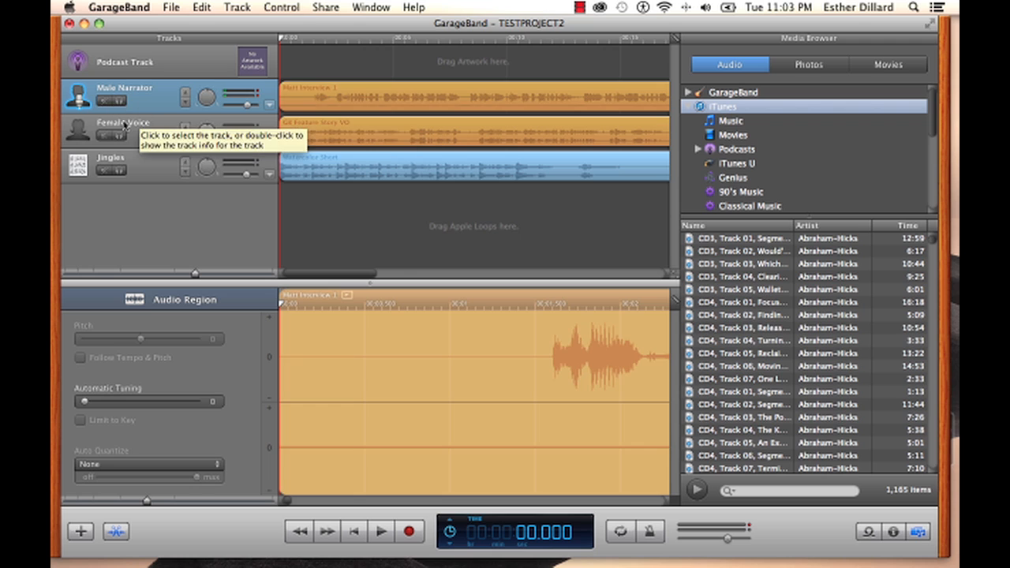
Mute the Jingles track and play the project briefly, then stop playback
left_click(103, 169)
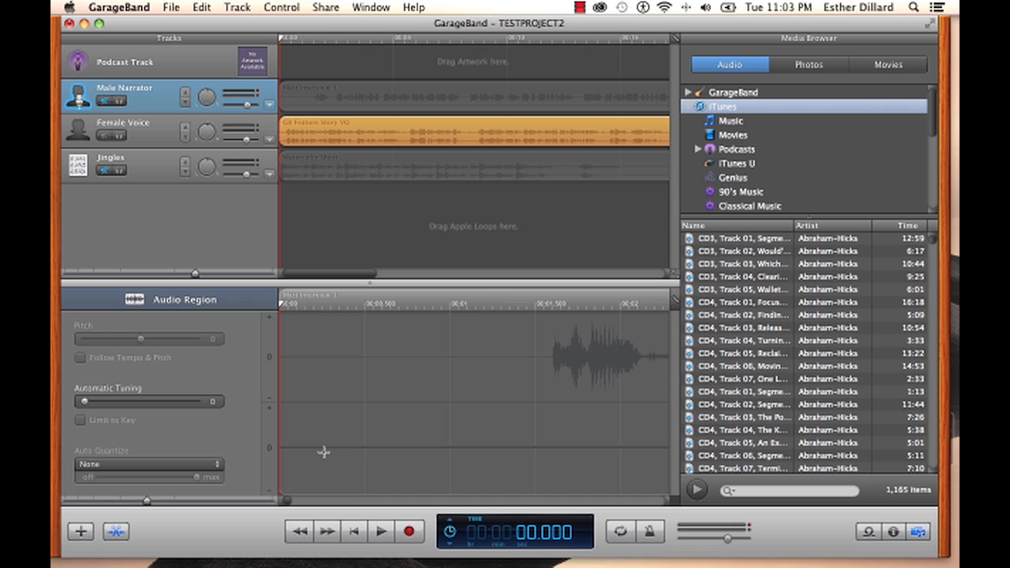
left_click(380, 531)
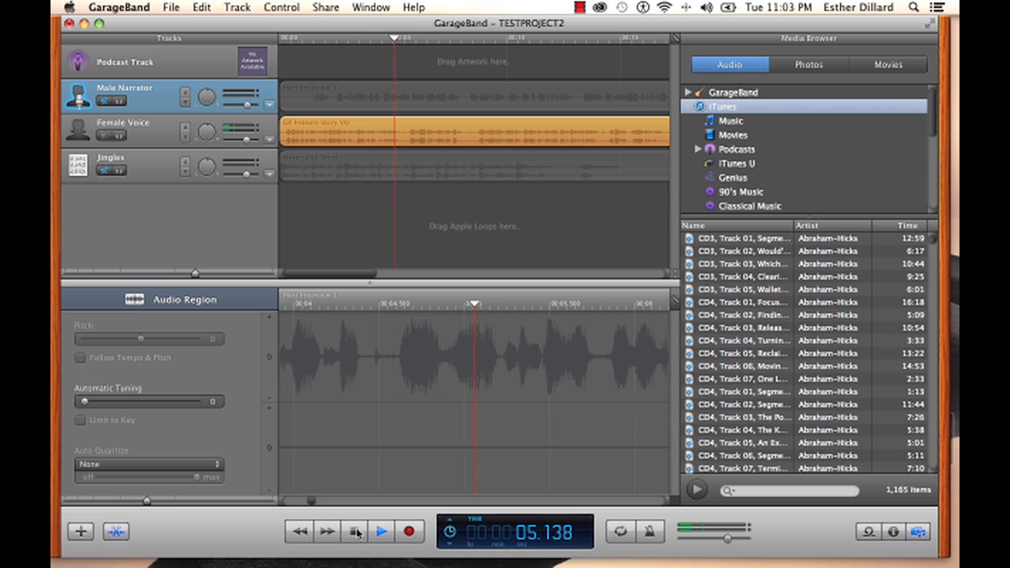
left_click(354, 531)
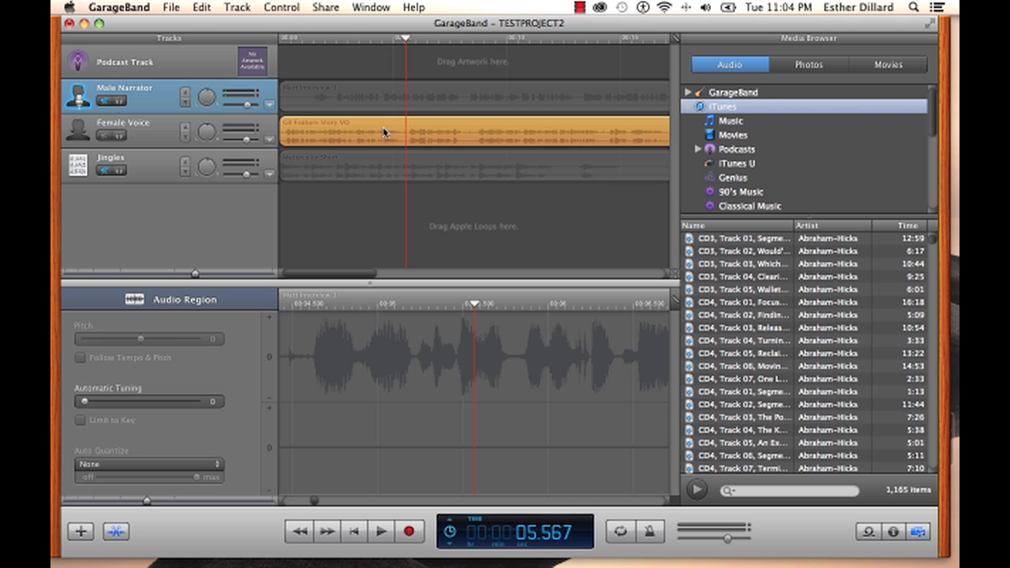
Duplicate the Female Voice track
left_click(157, 130)
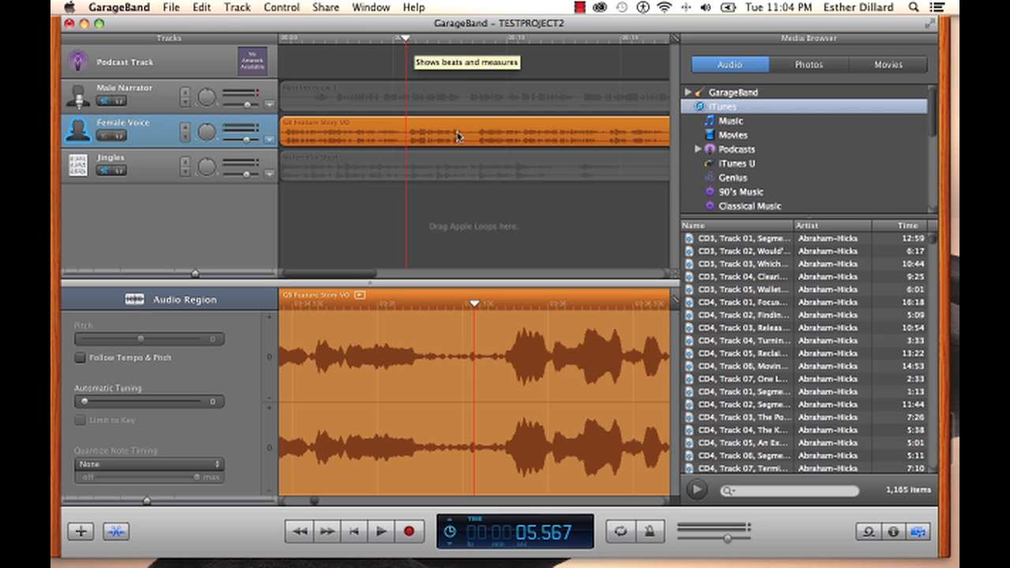
left_click(237, 7)
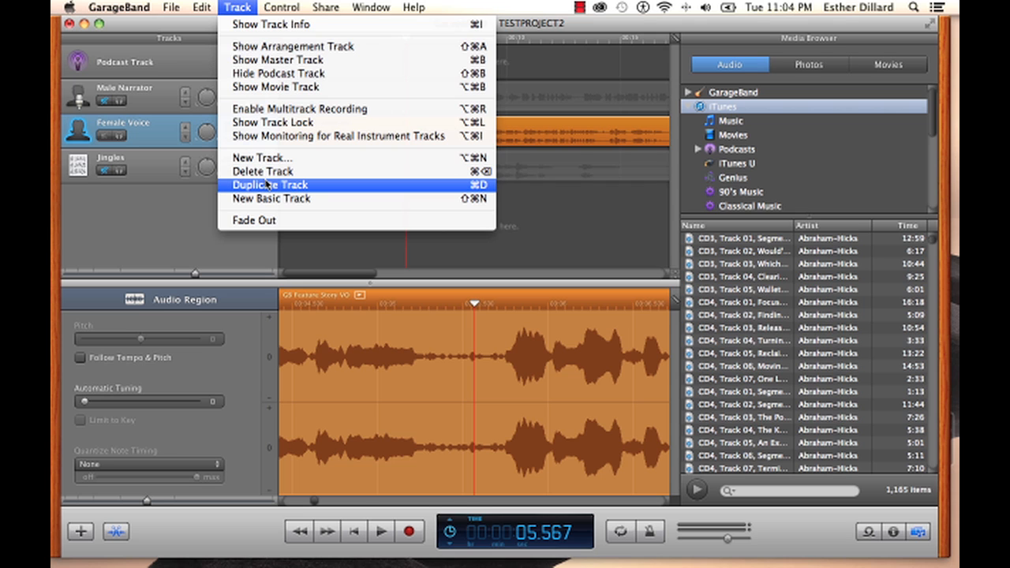
left_click(266, 185)
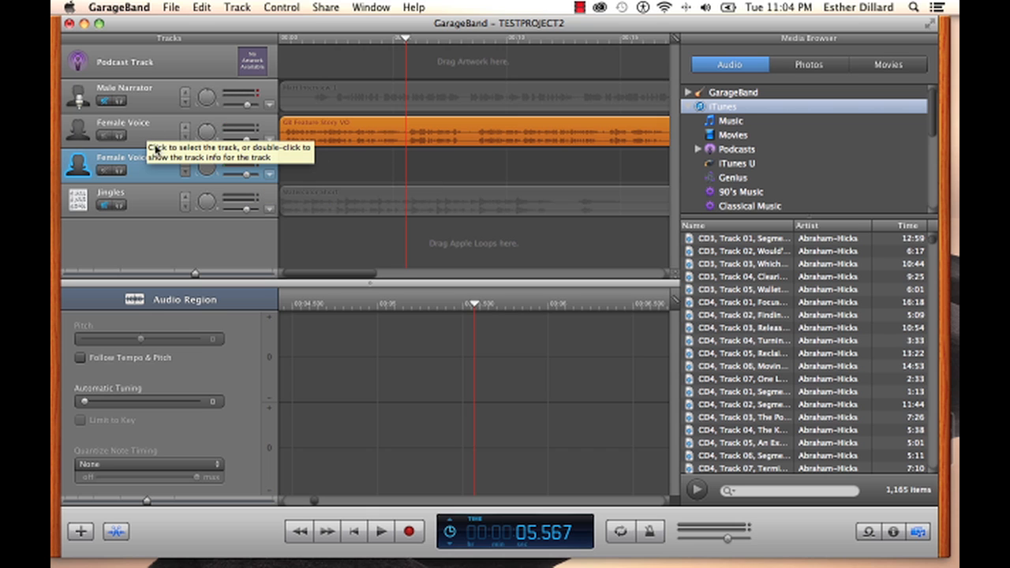
Split the Female Voice region at the playhead and move a part of it onto the duplicated track
left_click(423, 174)
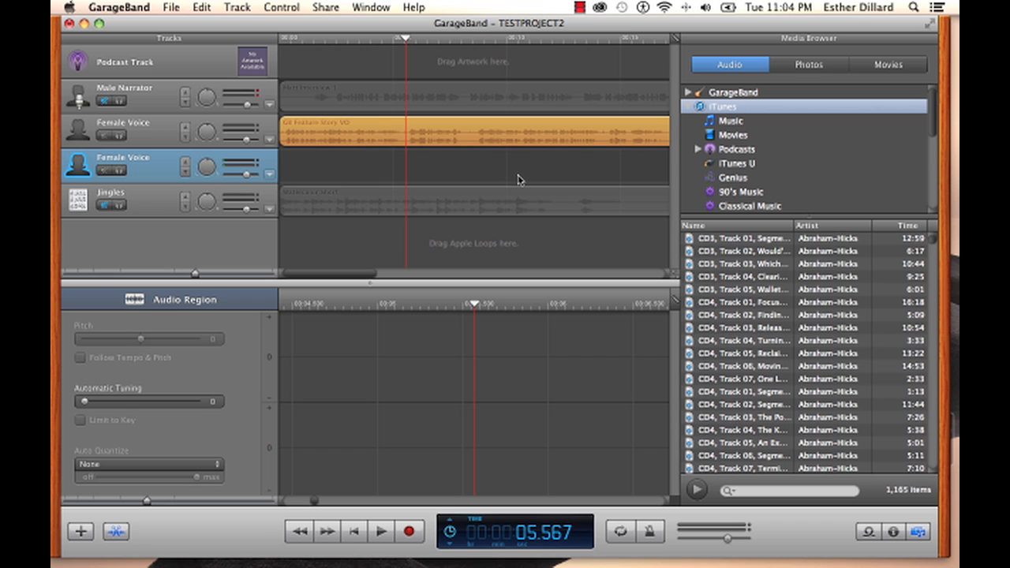
left_click(382, 130)
key("super+t")
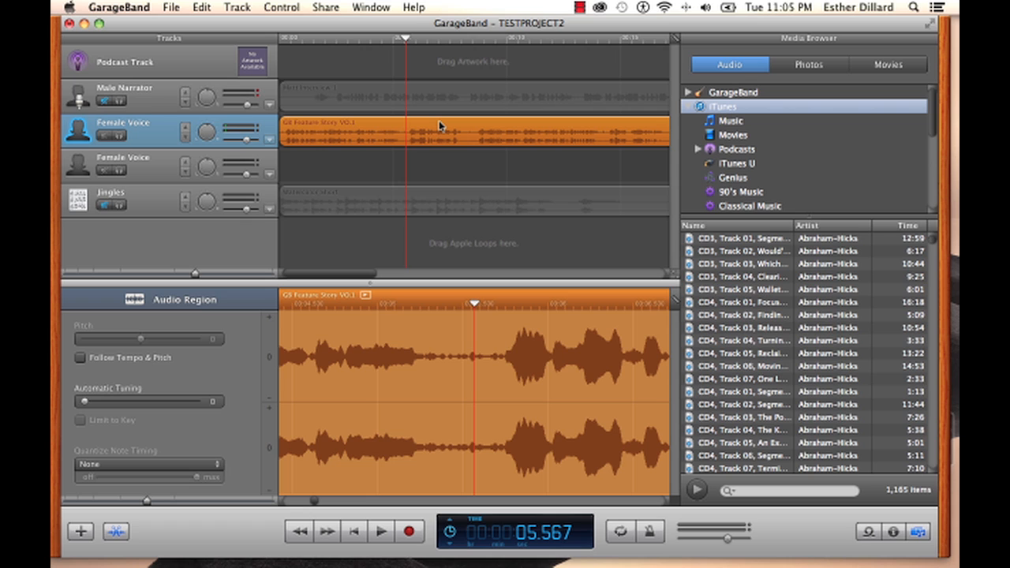
left_click_drag(439, 126, 438, 160)
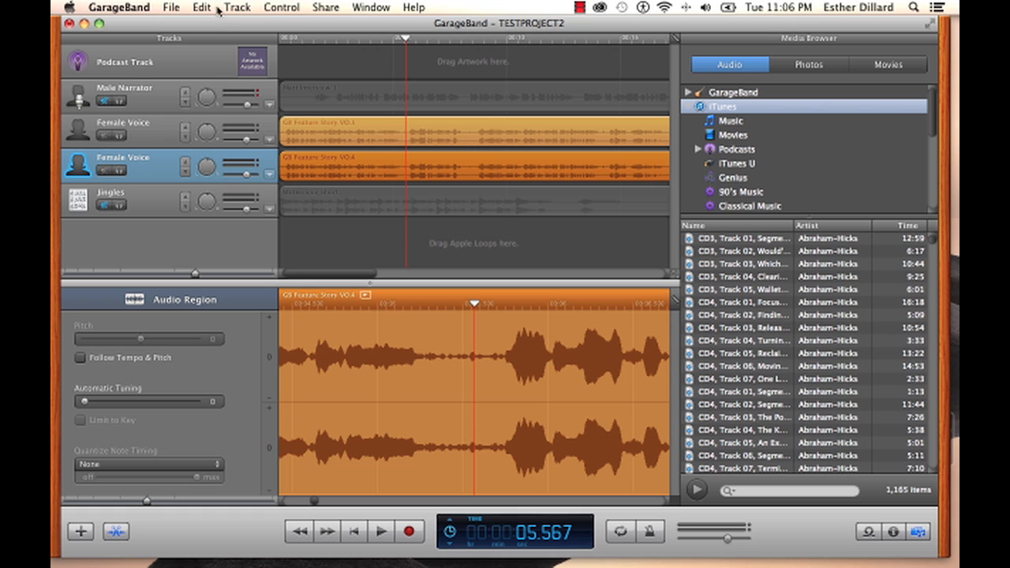
Delete the duplicated Female Voice track
left_click(249, 6)
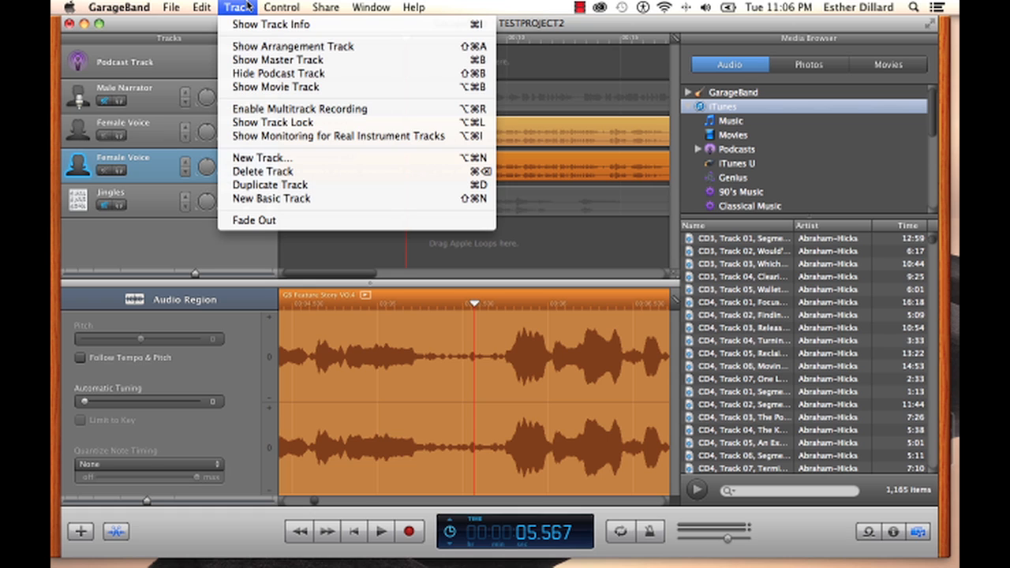
left_click(304, 172)
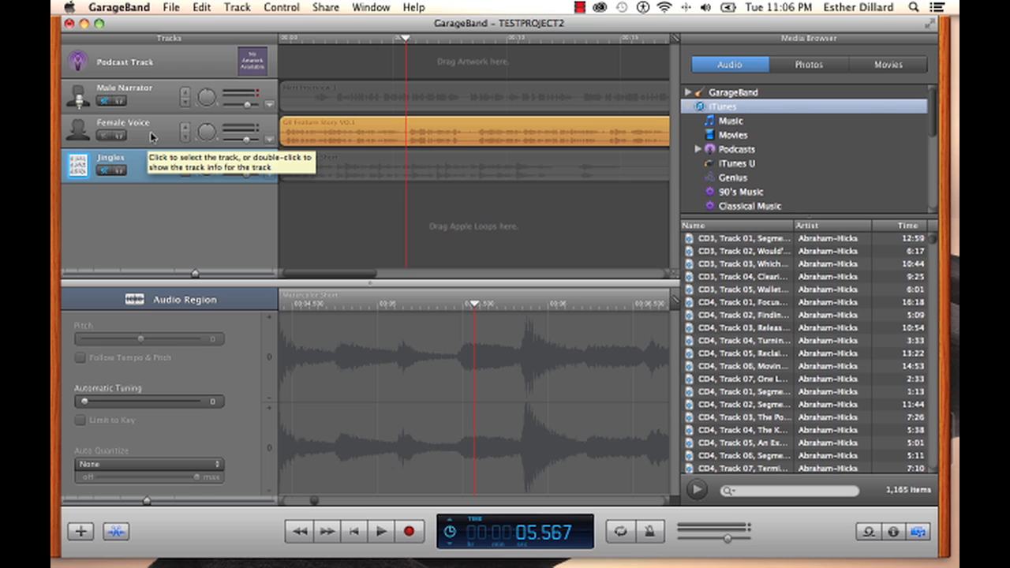
Unmute the Male Narrator and Jingles tracks
left_click(104, 102)
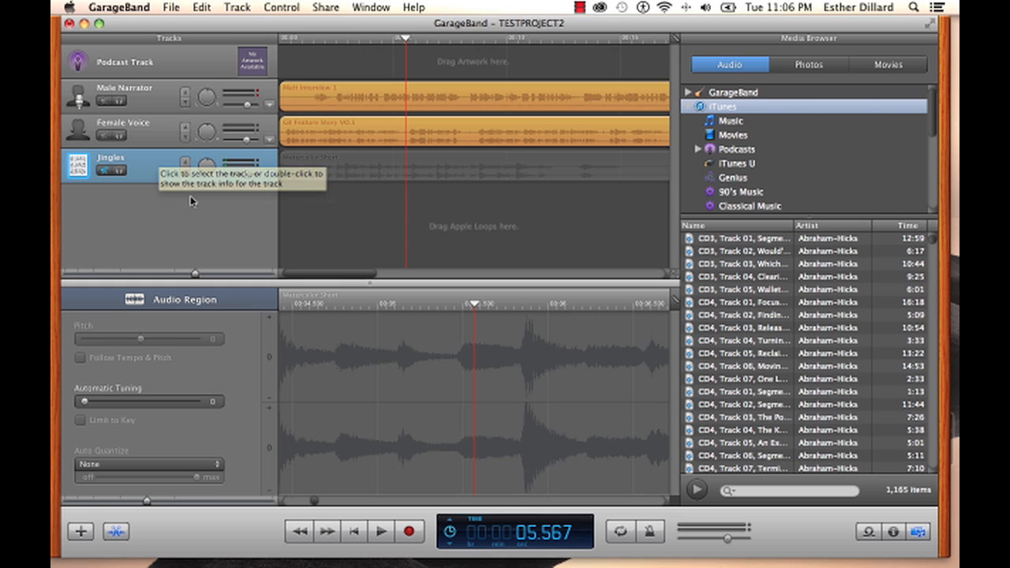
left_click(104, 171)
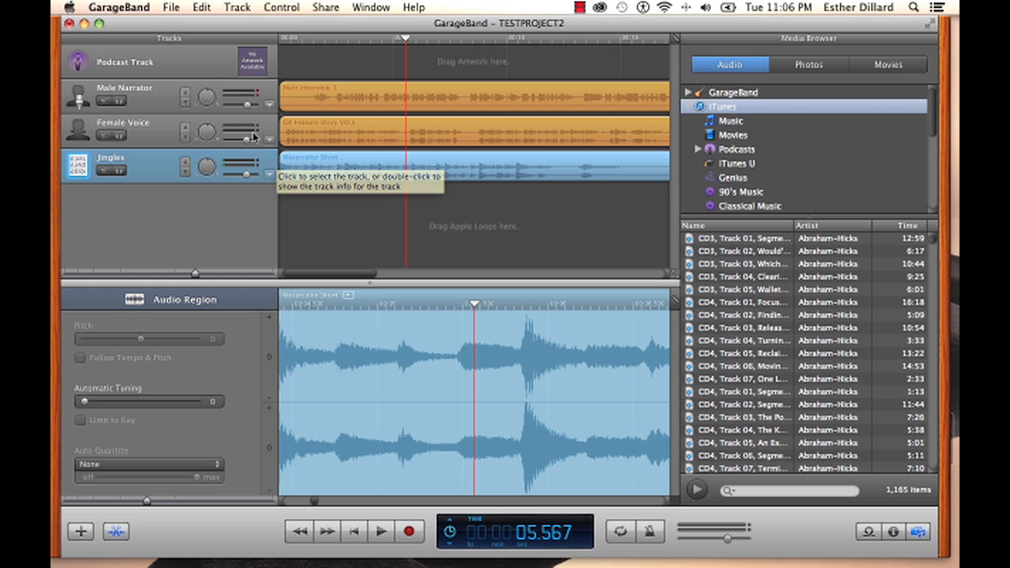
Reorder the tracks so Male Narrator is first, Jingles second and Female Voice third
left_click(139, 126)
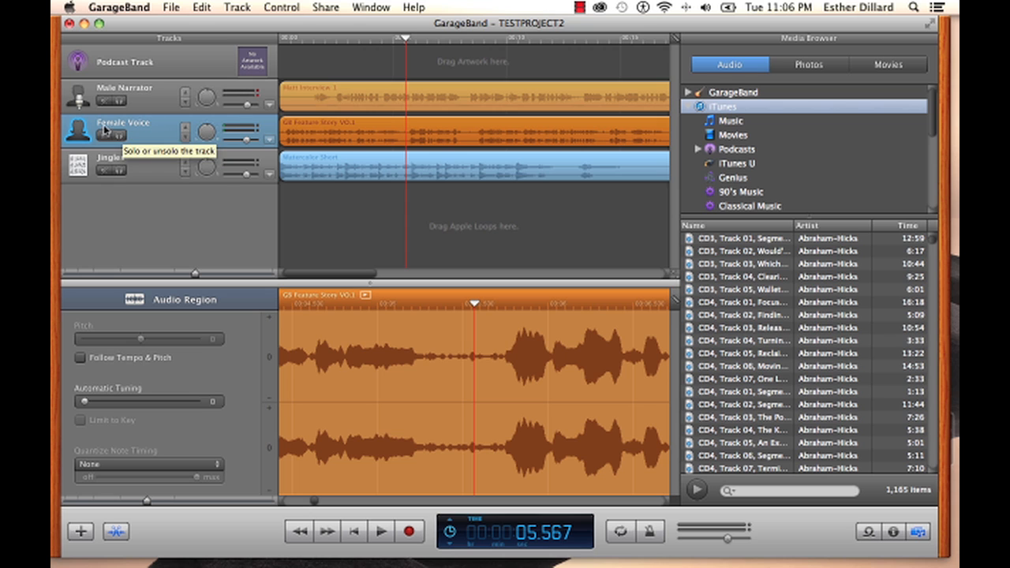
left_click_drag(158, 134, 164, 98)
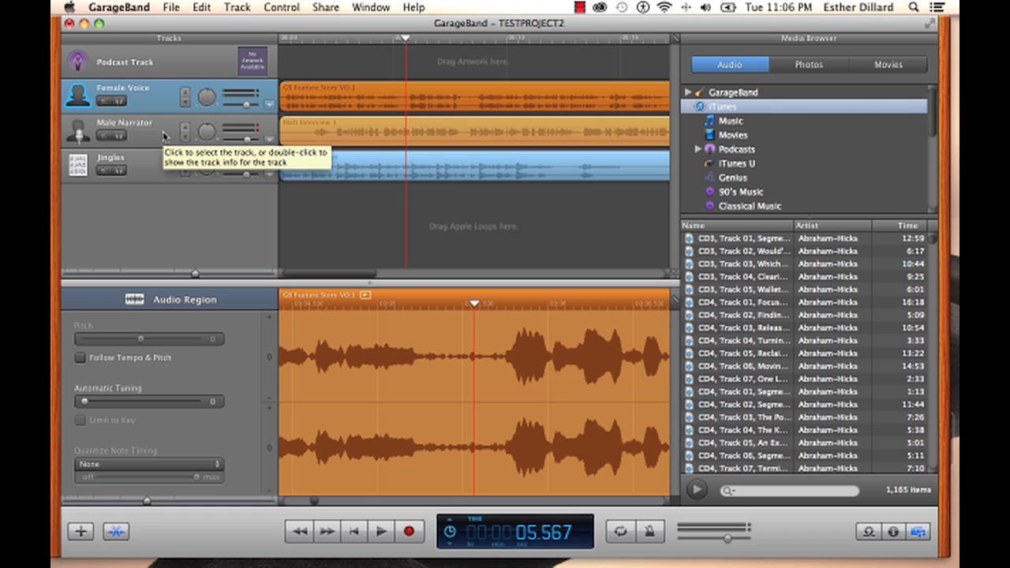
left_click(154, 132)
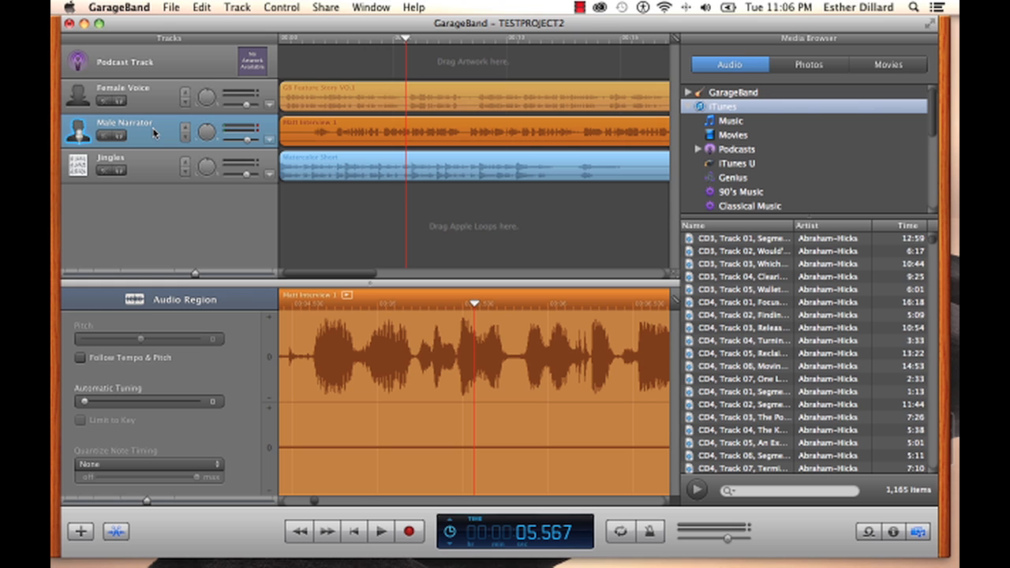
mouse_move(162, 139)
left_mouse_down()
mouse_move(163, 186)
mouse_move(166, 123)
left_mouse_up()
left_click_drag(158, 159, 154, 95)
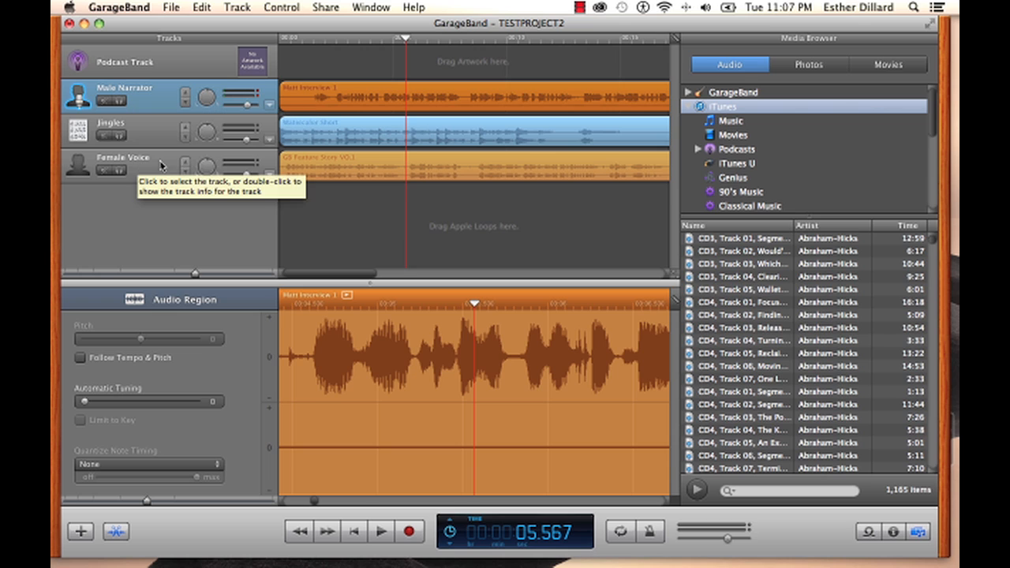
Rename the Male Narrator track with the interviewee's first name followed by "Interview"
double_click(145, 91)
left_click(146, 88)
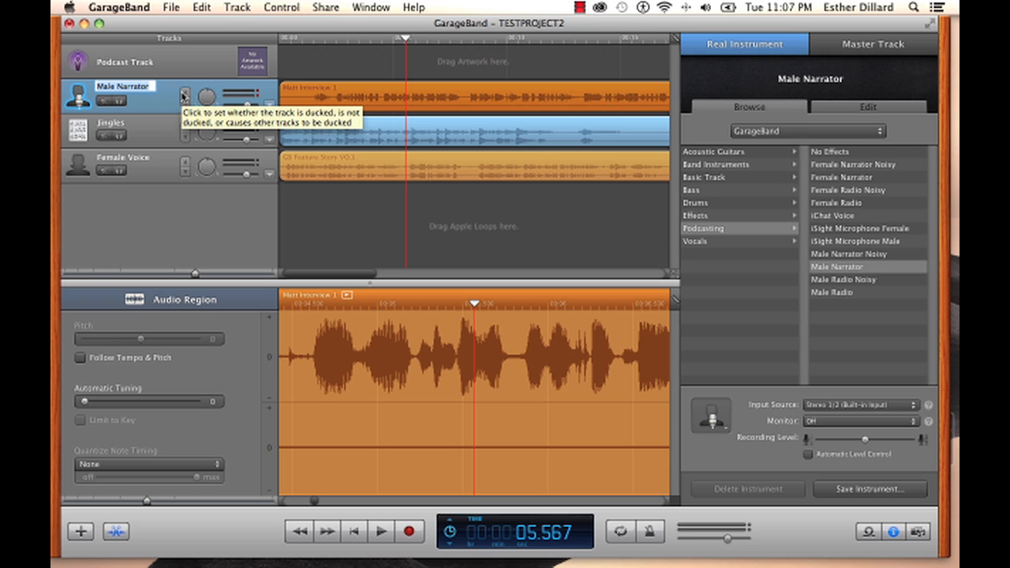
type("Matt")
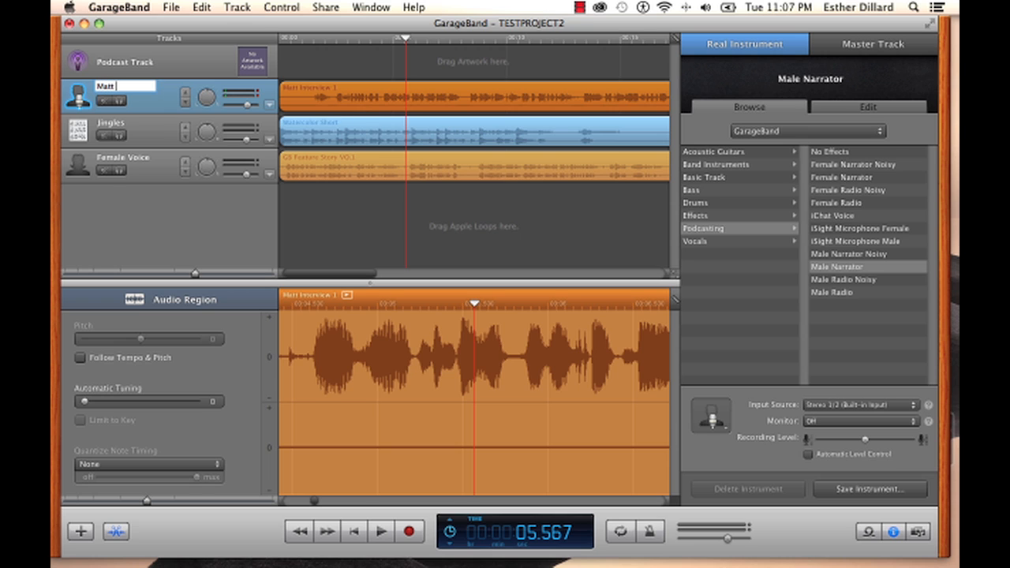
type(" Interview")
left_click(155, 133)
Rename the Female Voice track with the narrator's first name followed by "VO" and move it to the top
left_click(145, 163)
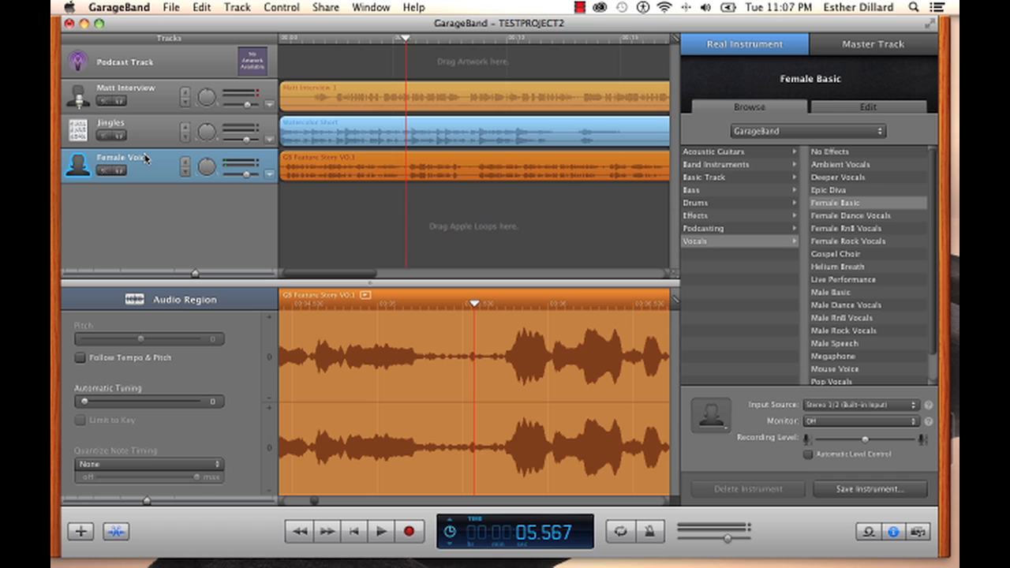
left_click(146, 161)
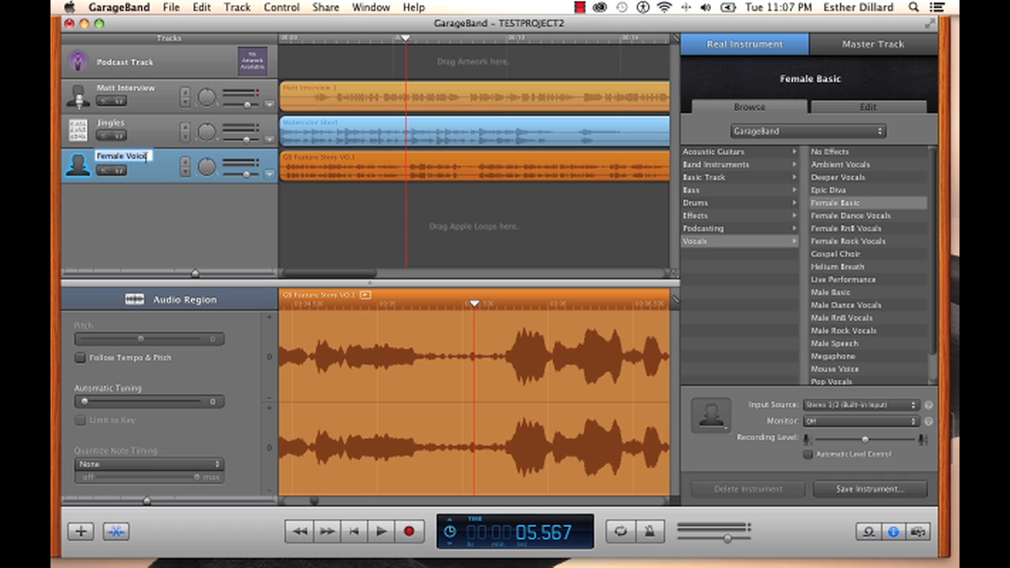
type("Esther VO")
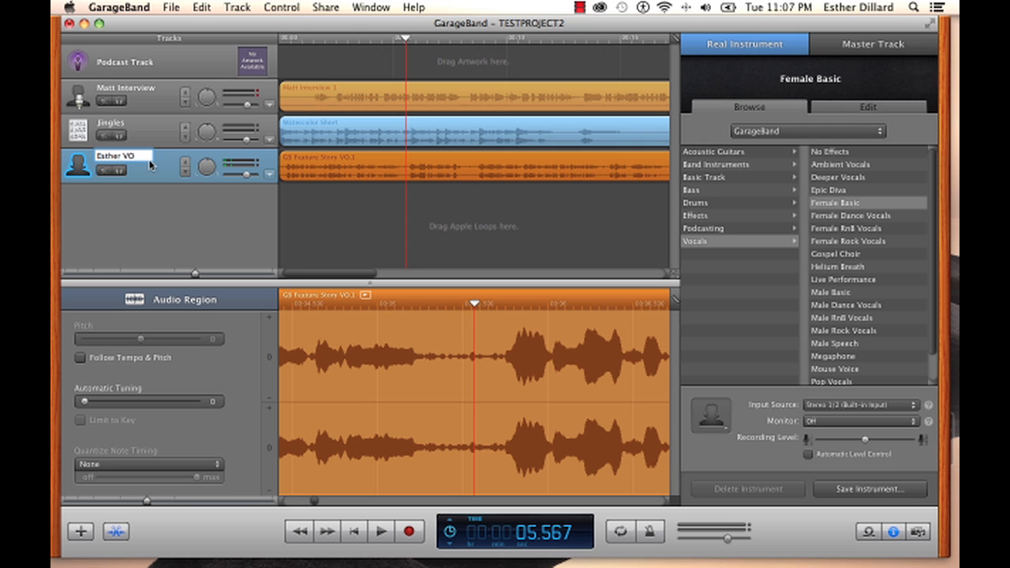
left_click(168, 179)
key("Return")
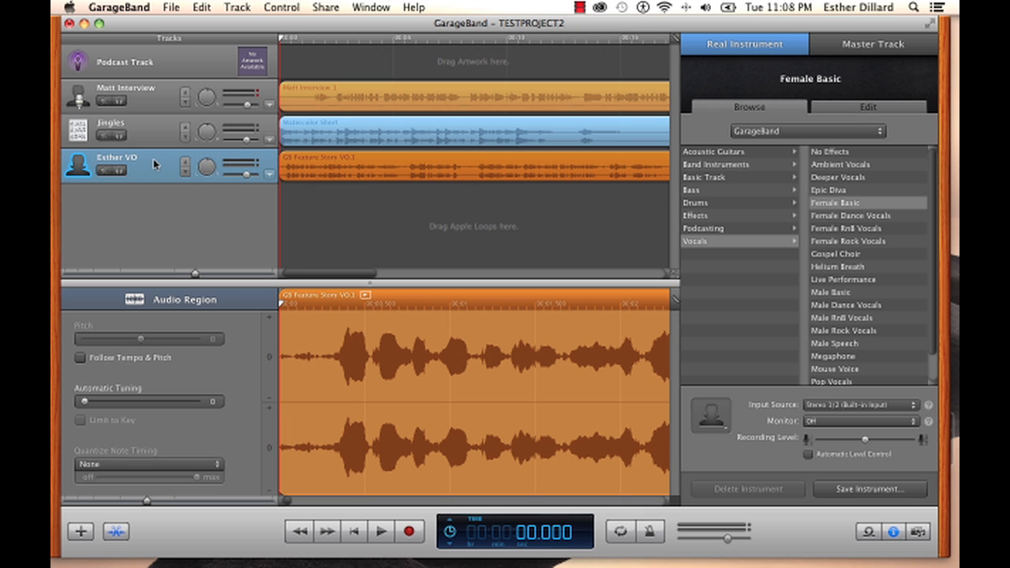
left_click_drag(154, 163, 155, 89)
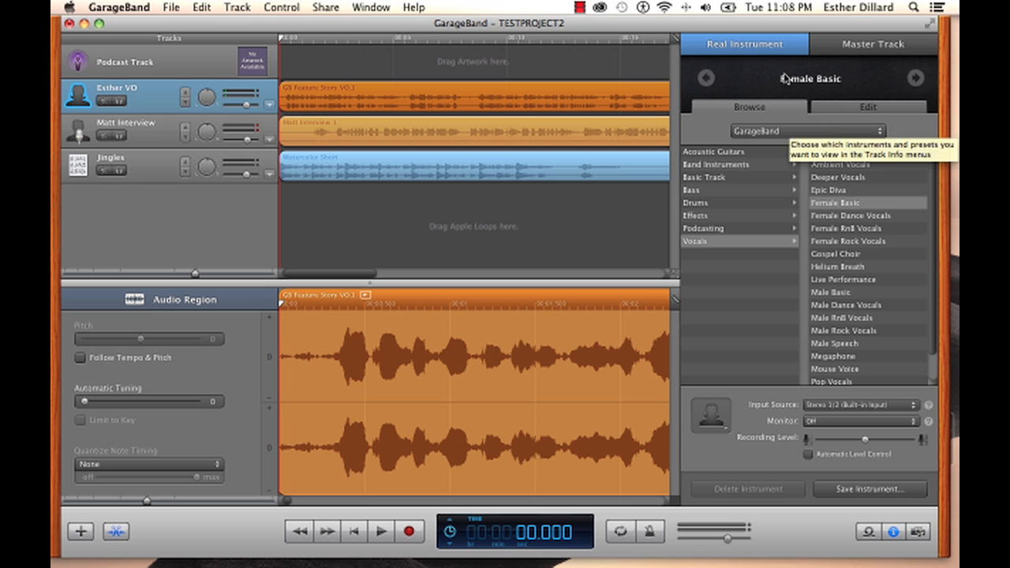
Browse the Jingles, Sound Effects and All Effects loop categories, then return to the track info view
left_click(869, 532)
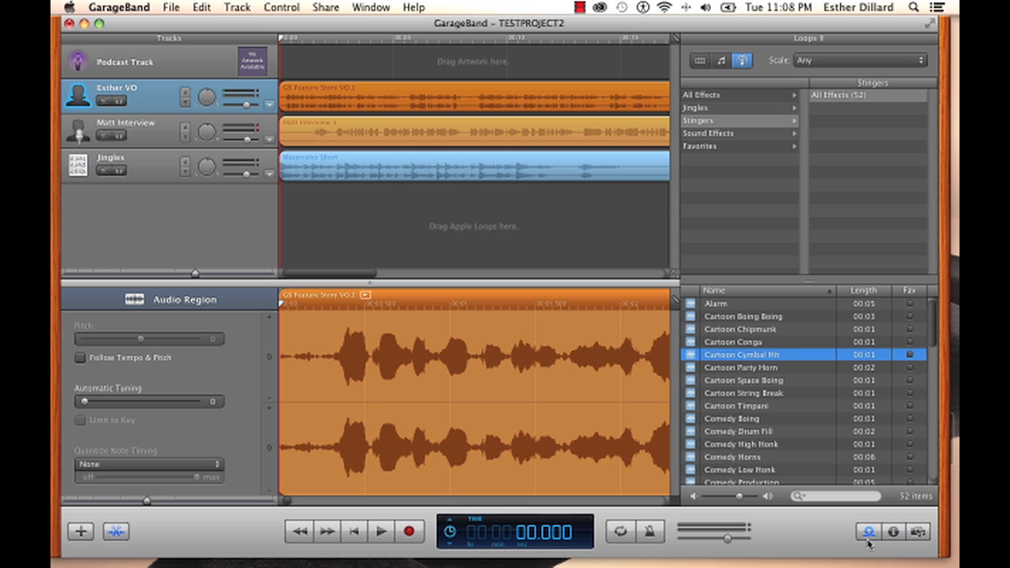
left_click(738, 107)
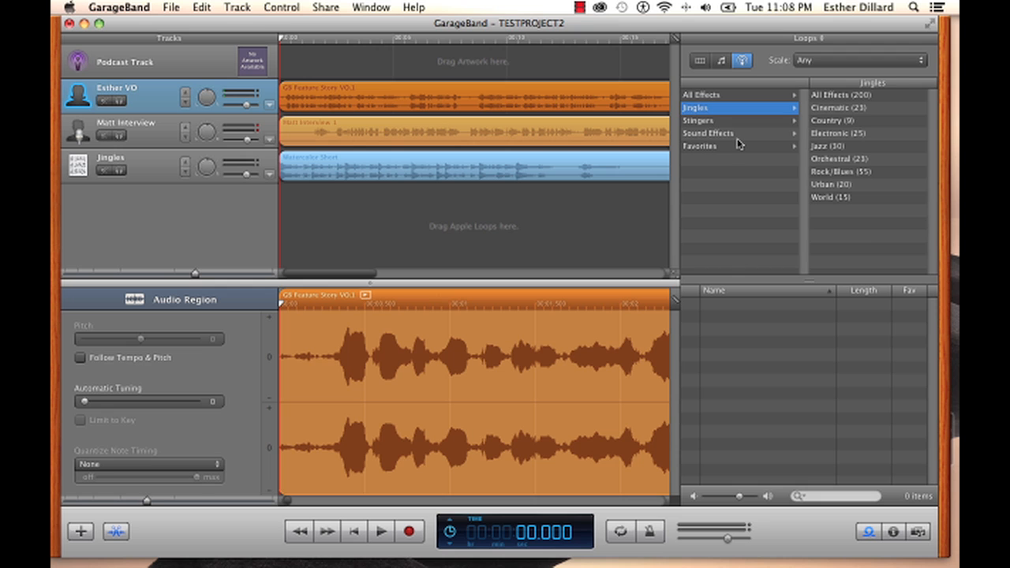
left_click(740, 135)
left_click(730, 98)
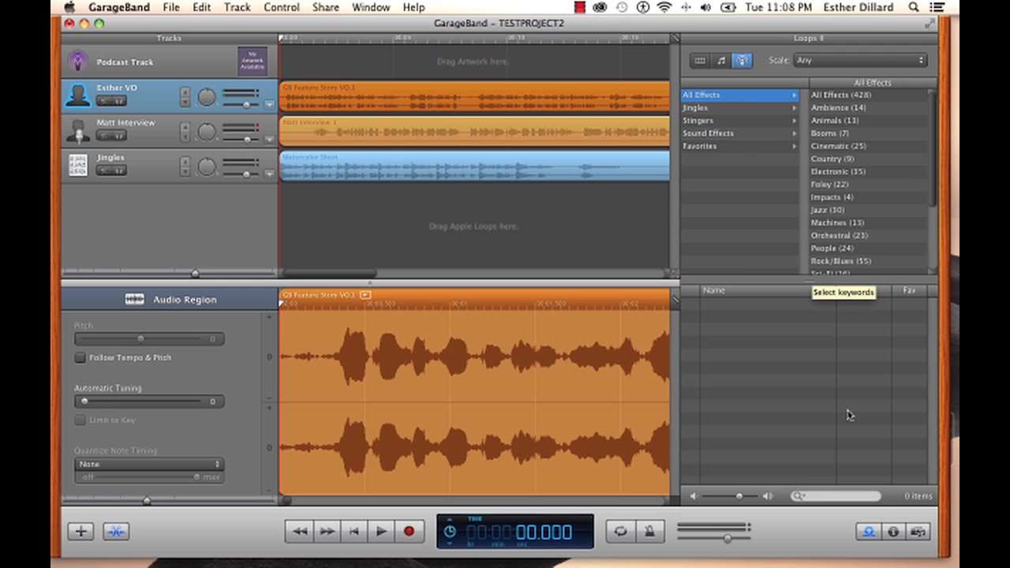
left_click(893, 535)
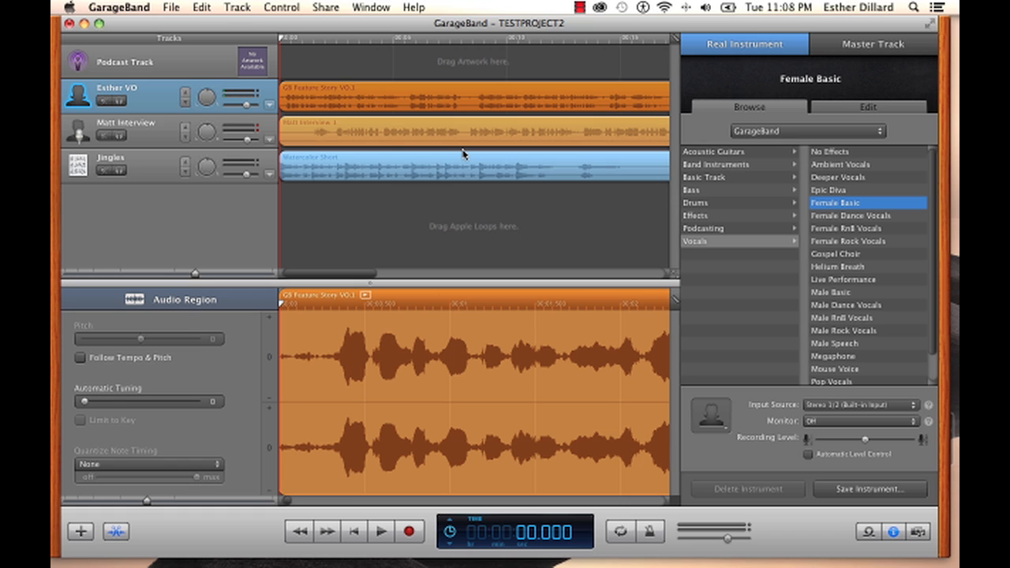
Mute the interview and Jingles tracks and play the project
left_click(103, 136)
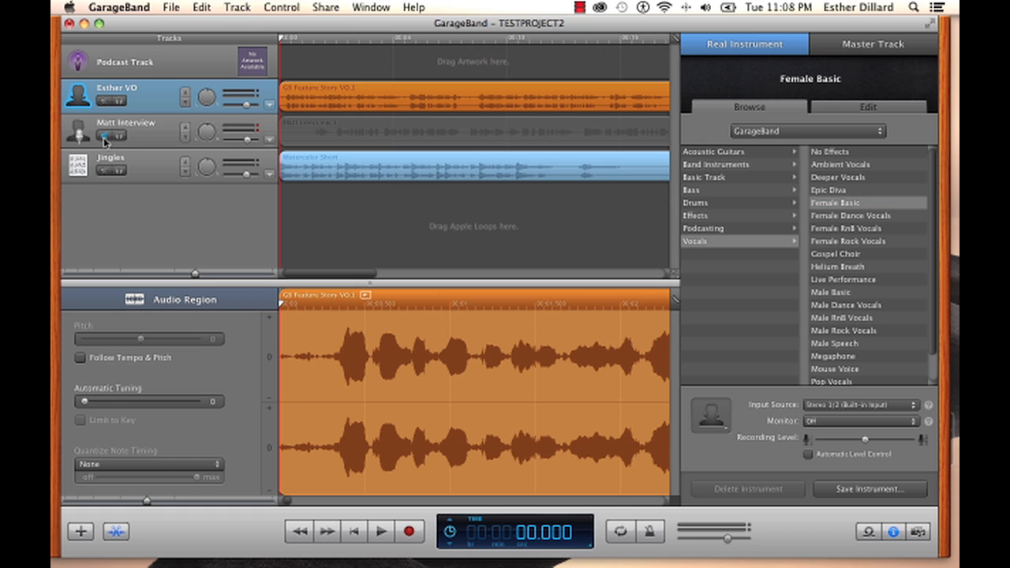
left_click(101, 171)
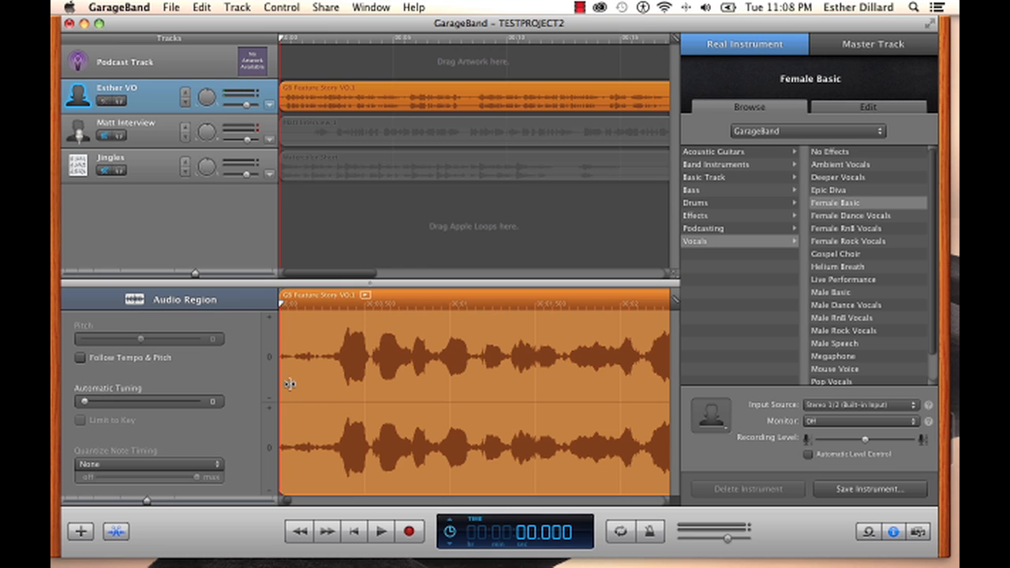
left_click(382, 532)
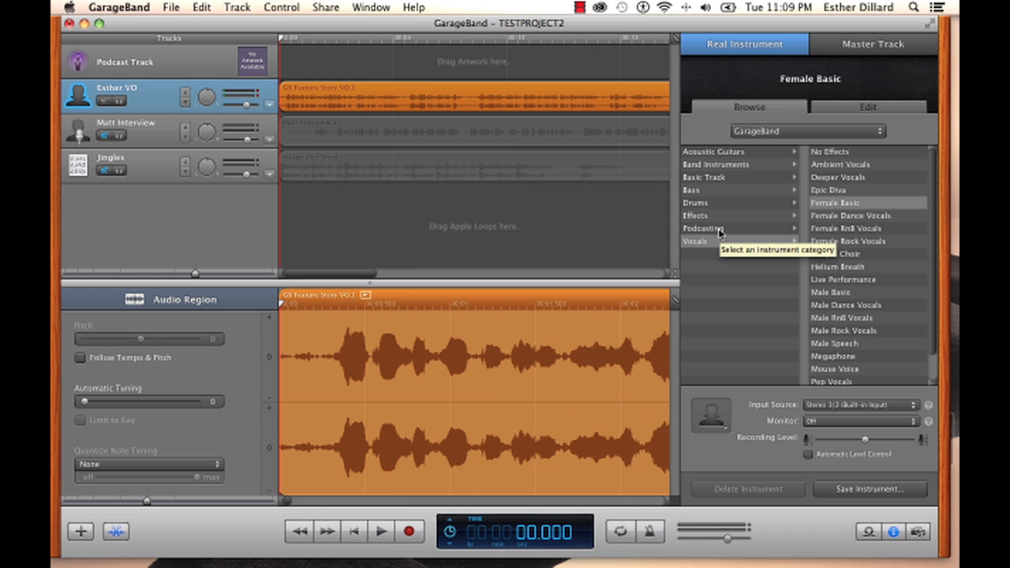
Apply the Female Narrator preset from the Podcasting category to the VO track
left_click(720, 229)
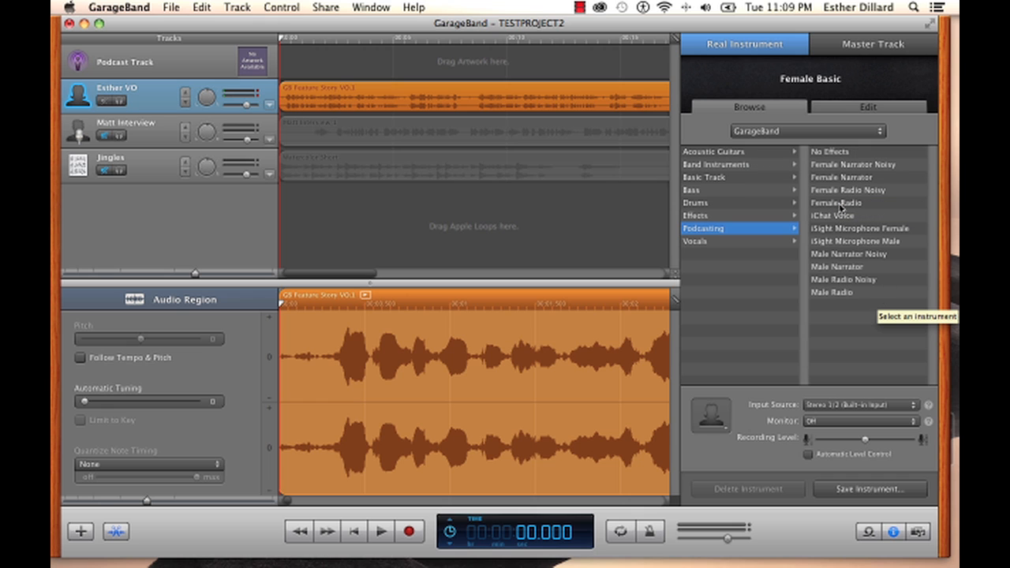
left_click(843, 178)
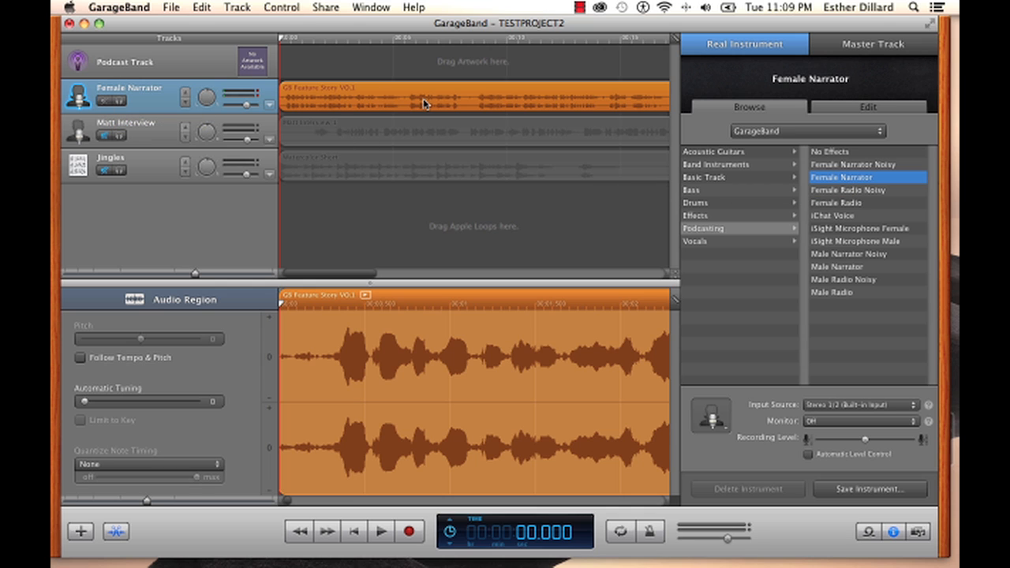
Rename the track back to the narrator's first name followed by "VO"
left_click(131, 93)
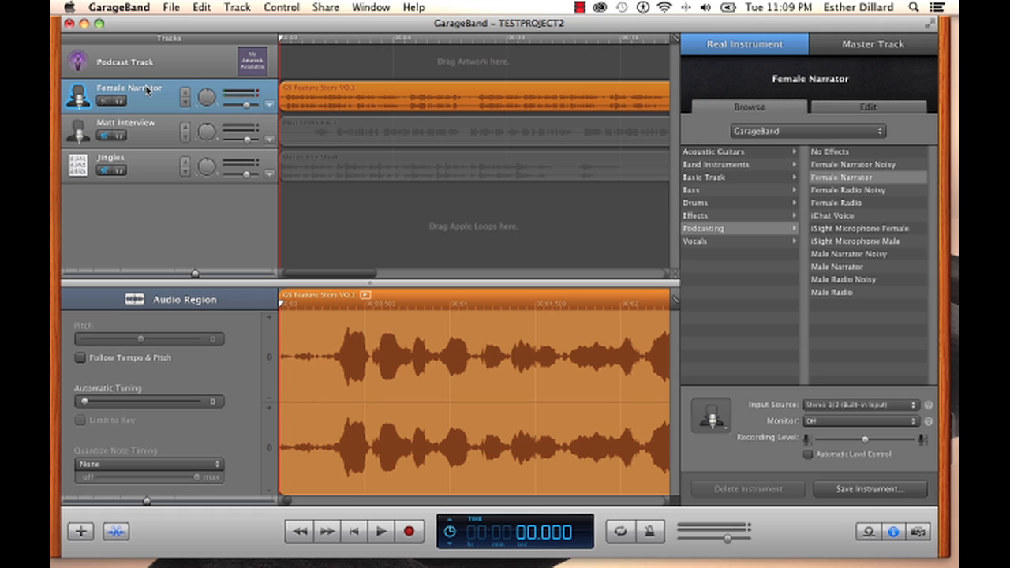
double_click(146, 85)
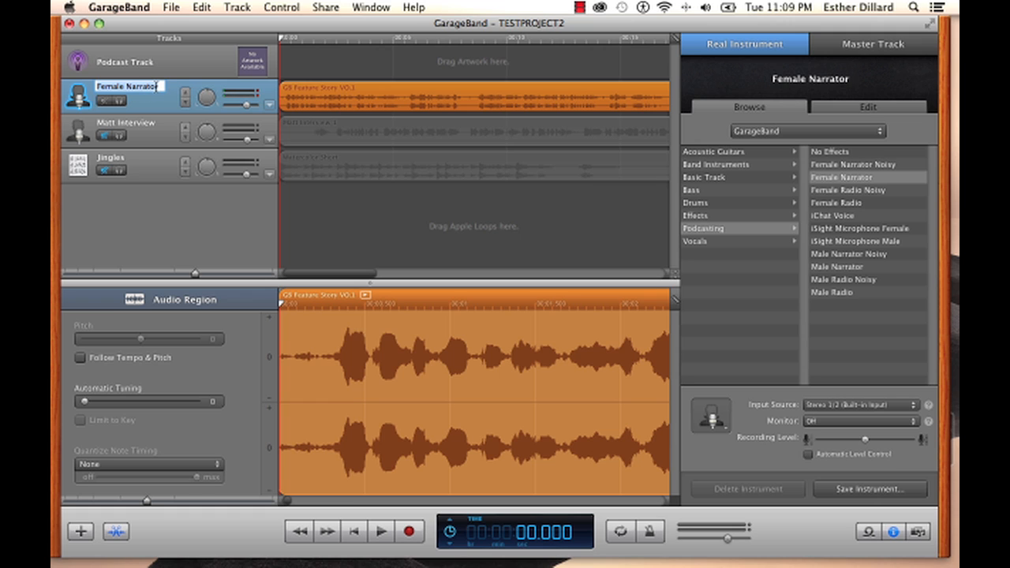
type("Esther VO")
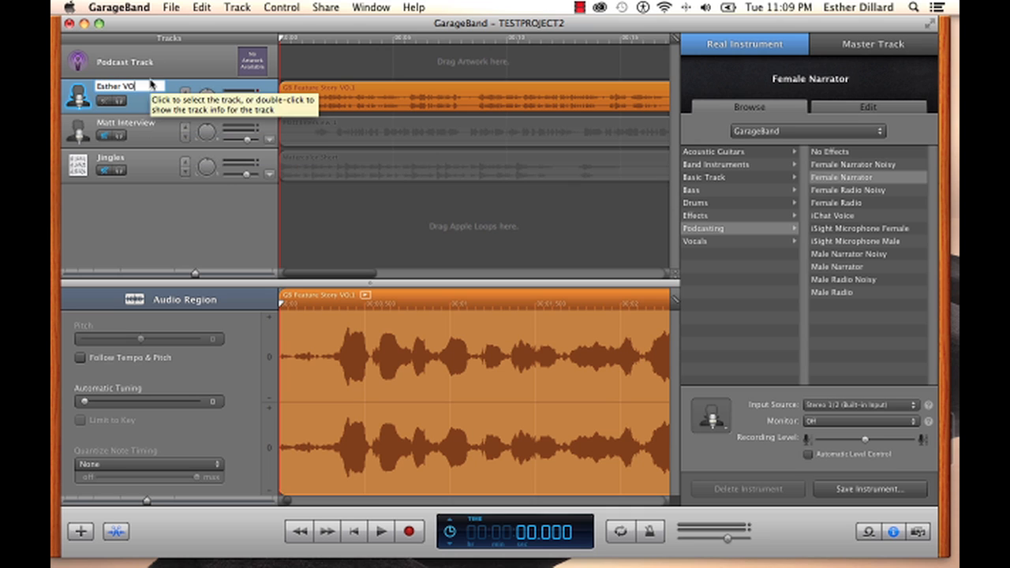
left_click(151, 104)
Play the project to preview the new voice preset, then stop playback
left_click(382, 533)
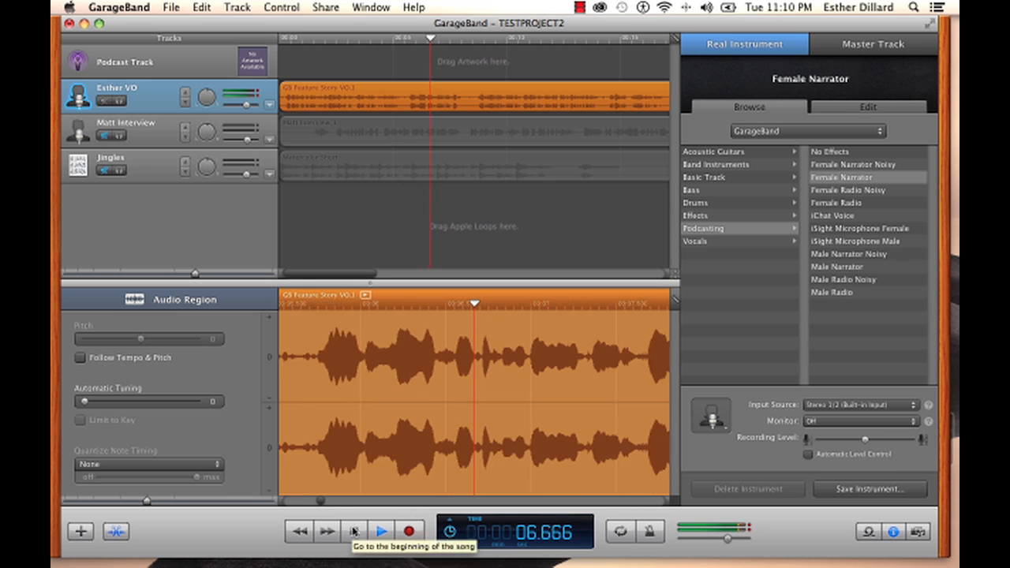
left_click(354, 531)
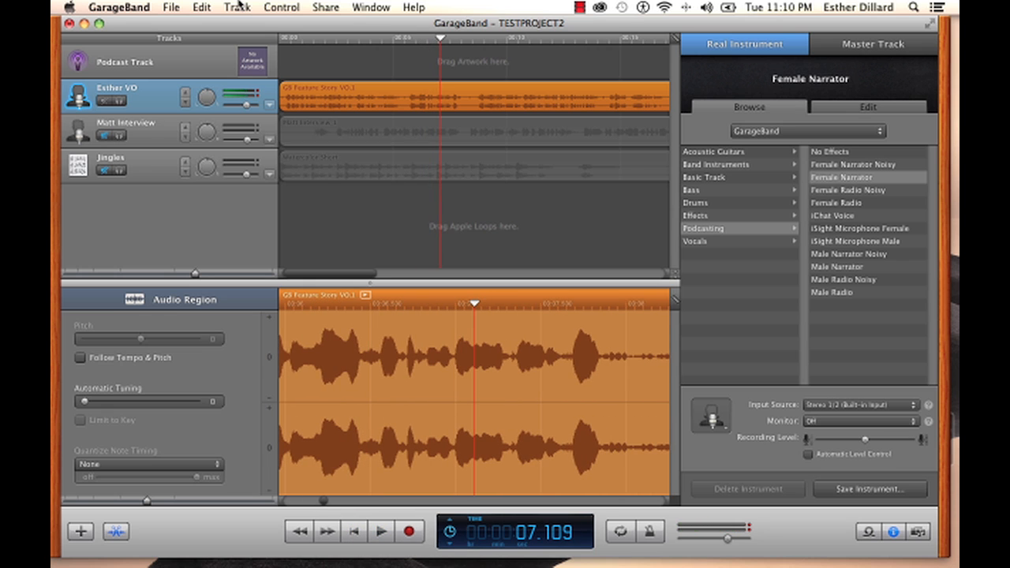
Show the VO track's volume automation lane and lower the track volume slightly
left_click(269, 106)
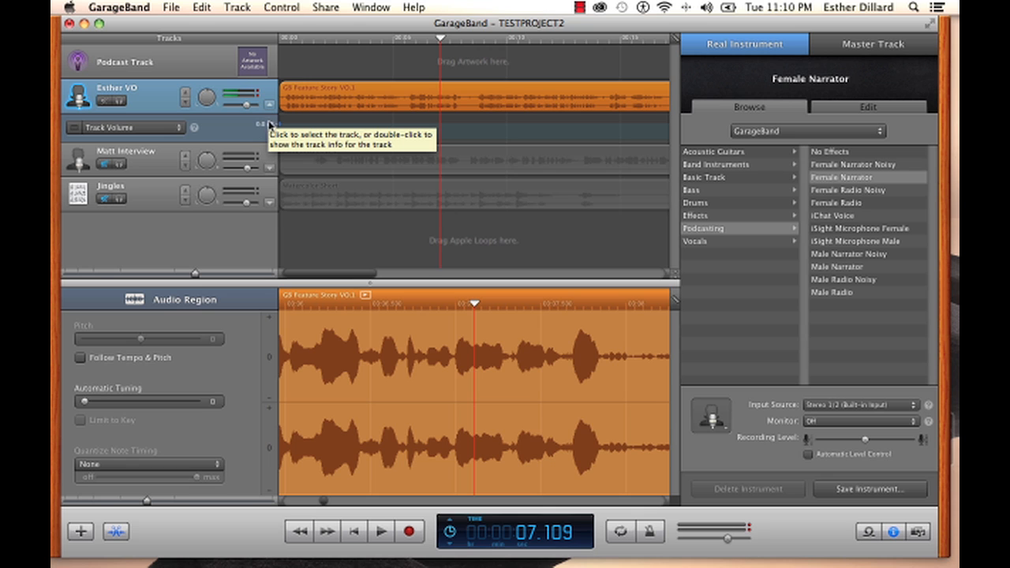
left_click_drag(246, 105, 241, 107)
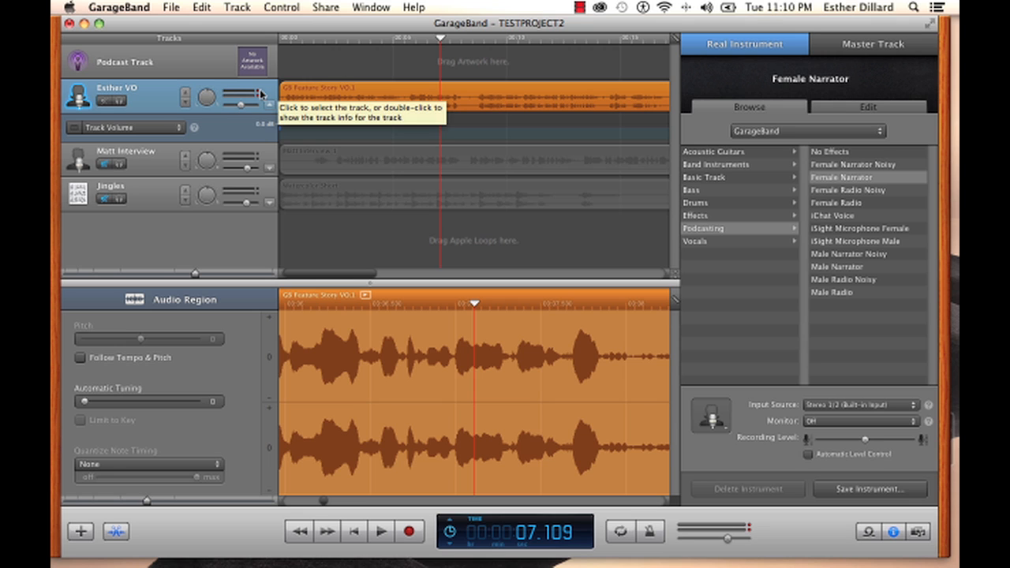
Play the project from the start of the timeline and stop playback
left_click(284, 41)
left_click(380, 531)
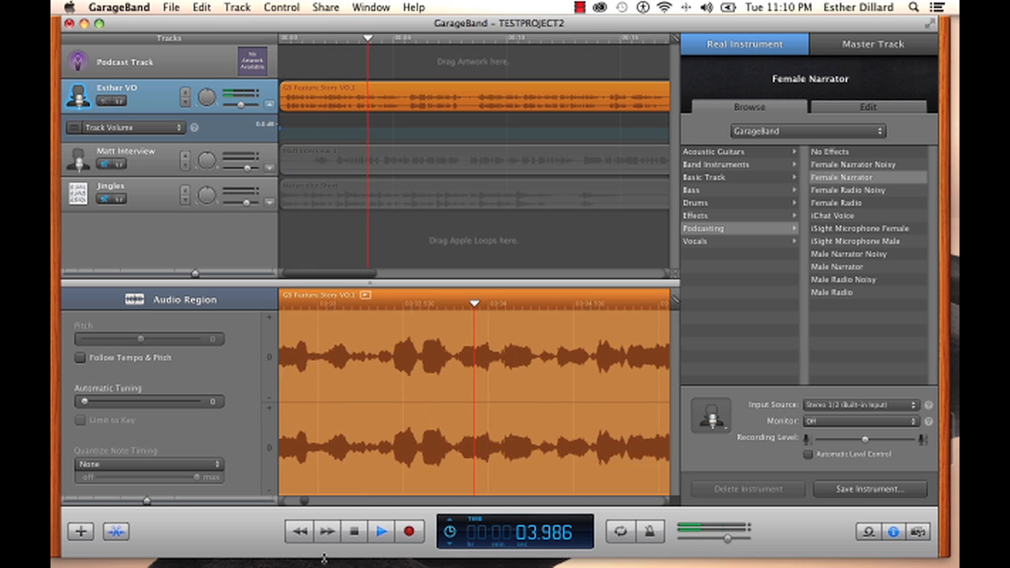
left_click(354, 536)
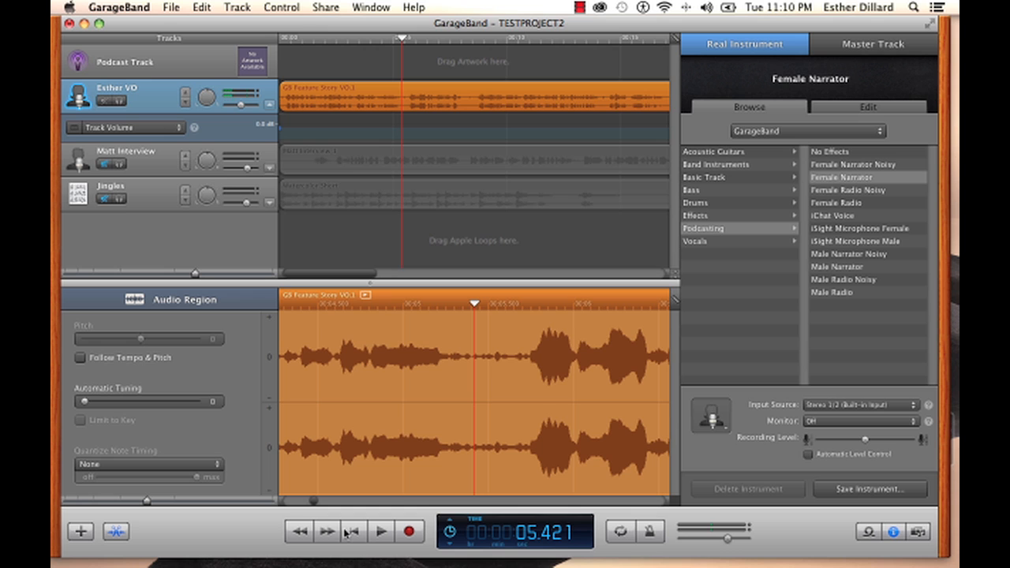